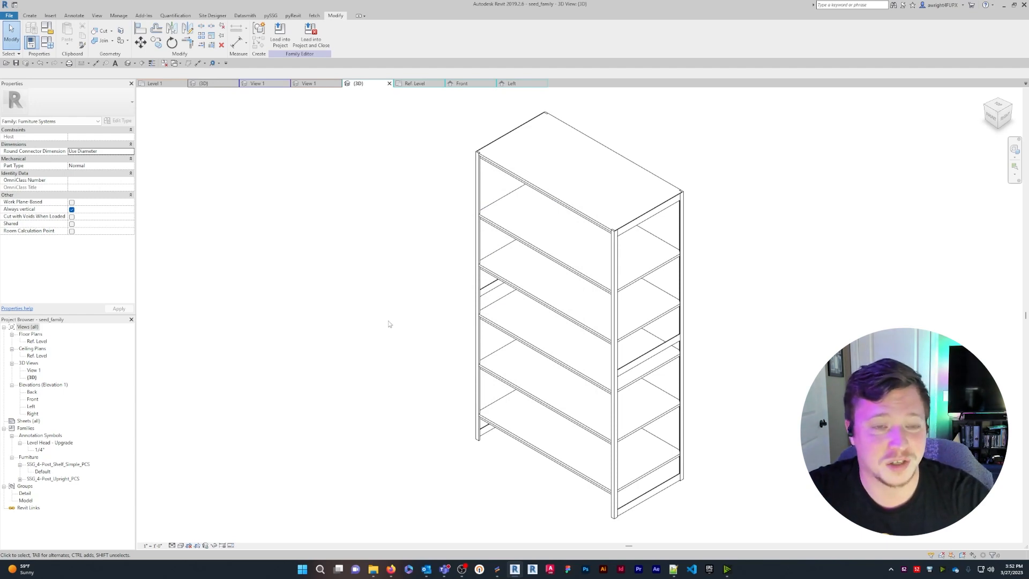
Add a Furniture Systems object-style subcategory named SSG_Furniture Systems and set its projection line weight to 2.
{"action": "left_click", "coordinate": [120, 16]}
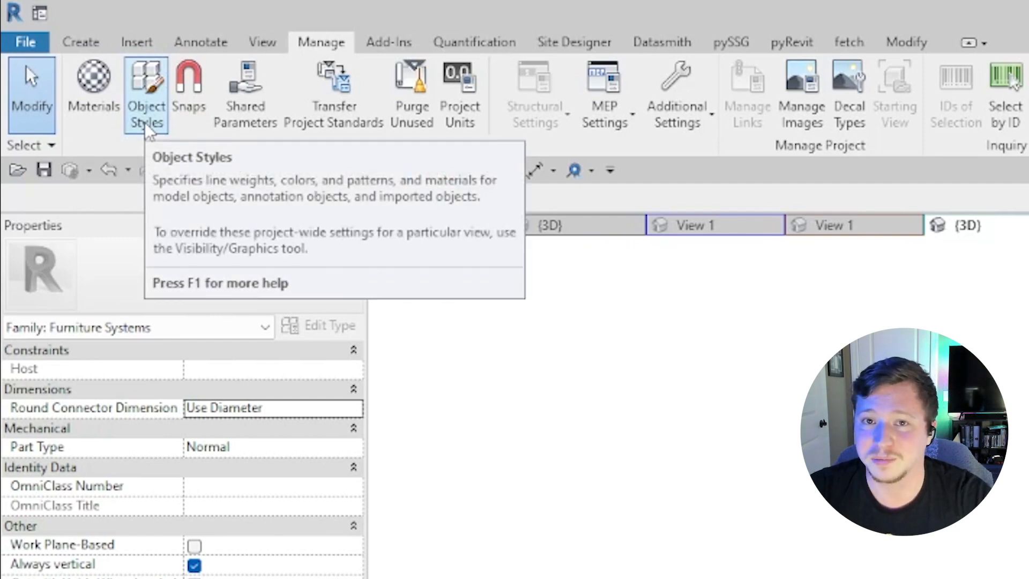
{"action": "left_click", "coordinate": [146, 129]}
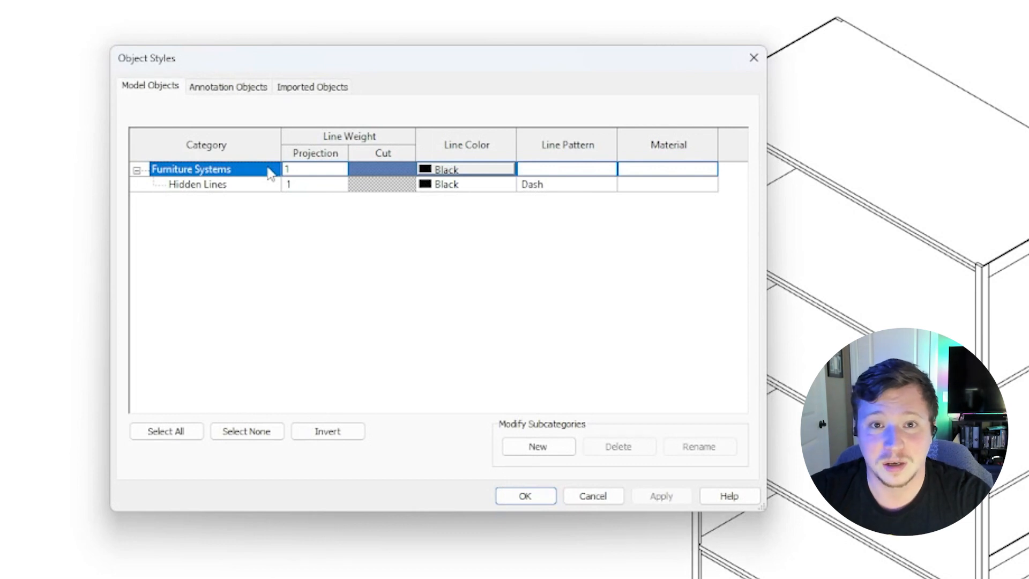
{"action": "left_click", "coordinate": [548, 453]}
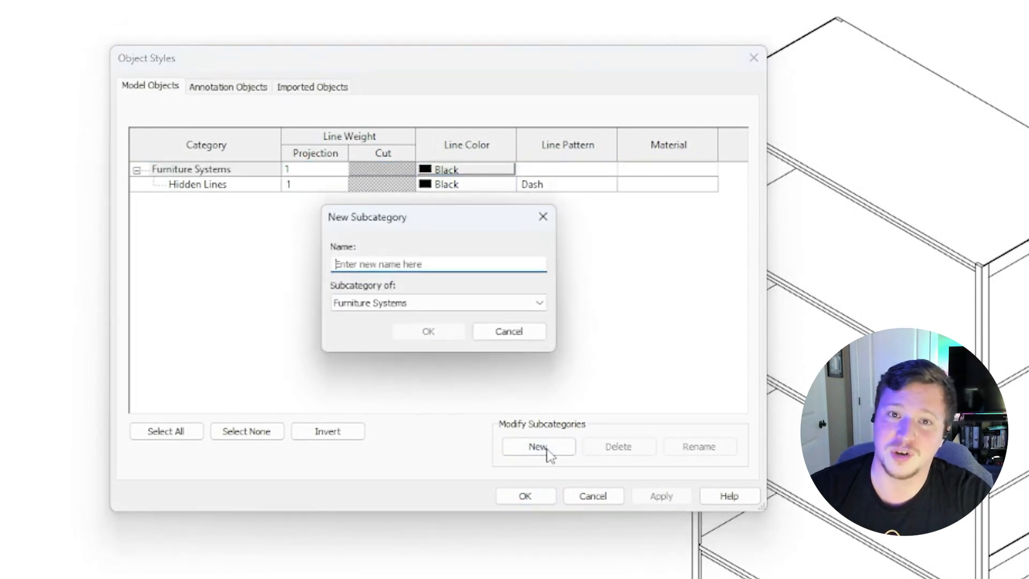
{"action": "type", "text": "SSG"}
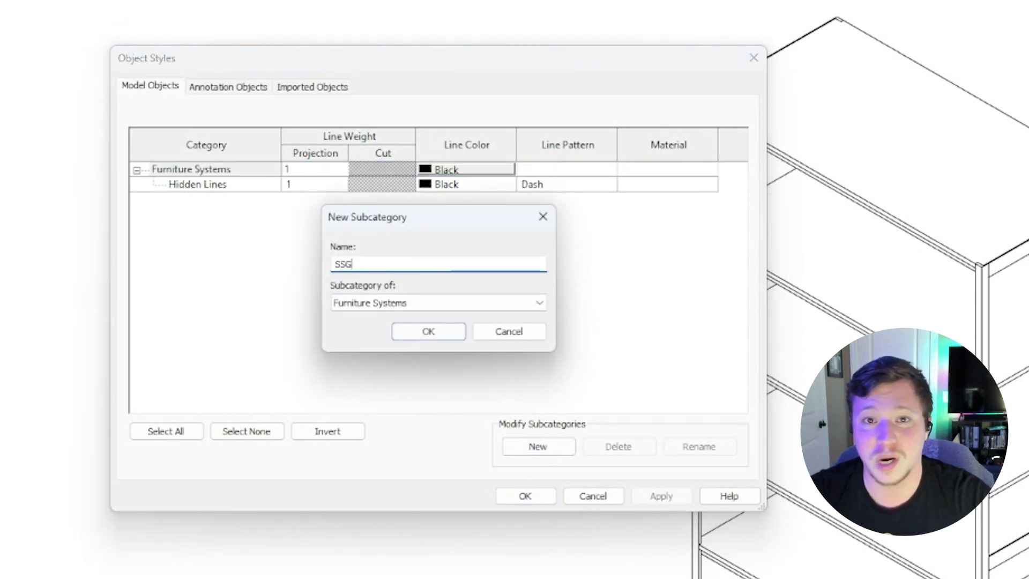
{"action": "type", "text": "_Furniture Systems"}
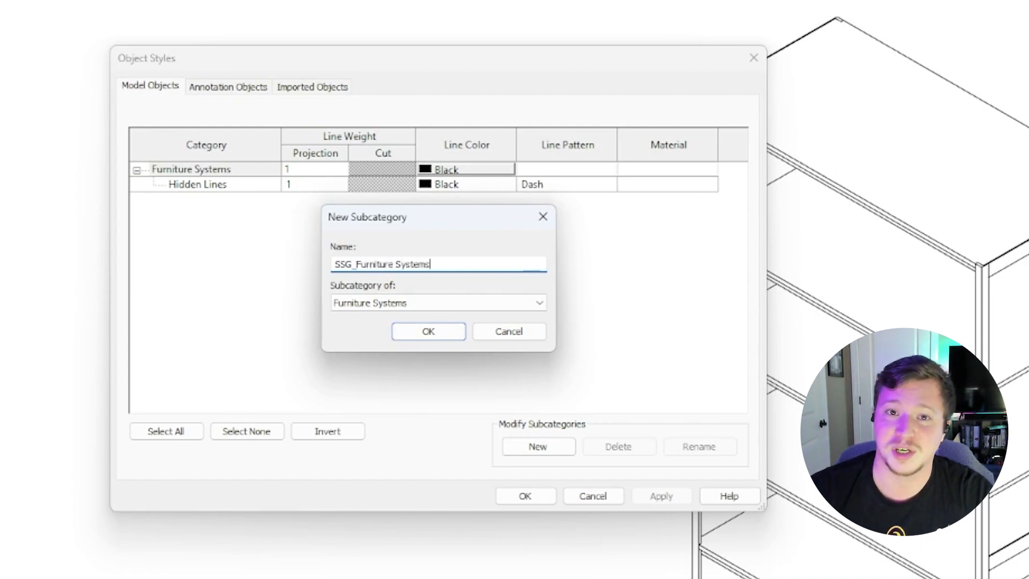
{"action": "key", "text": "Return"}
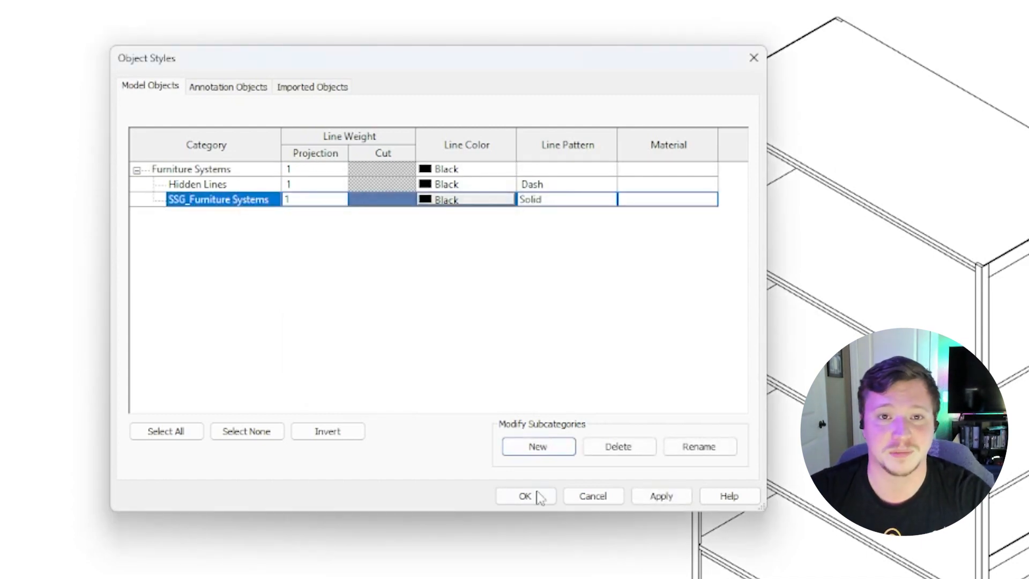
{"action": "left_click", "coordinate": [303, 200]}
{"action": "type", "text": "2"}
{"action": "left_click", "coordinate": [412, 232]}
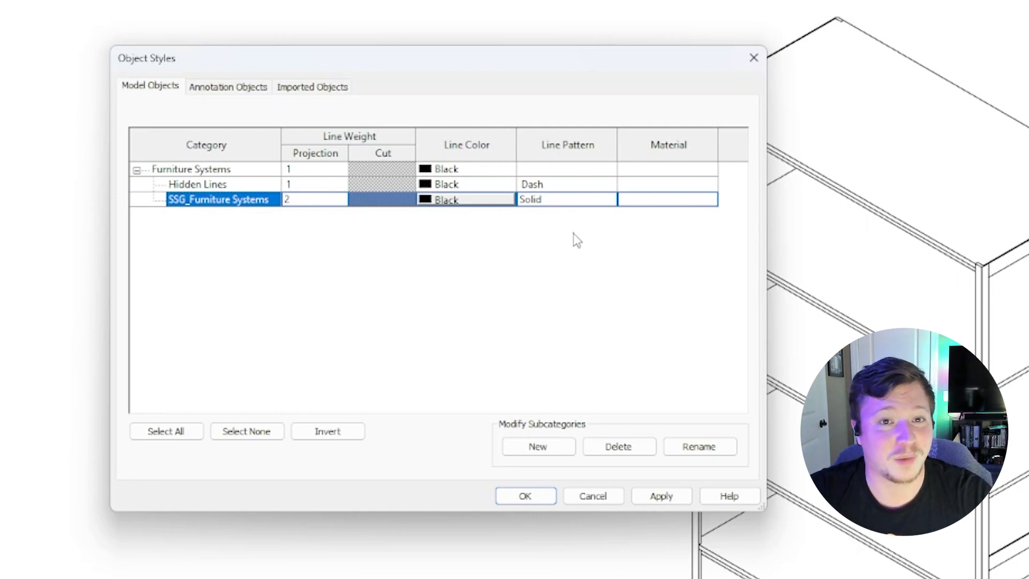
Add a Furniture Systems subcategory named SSG_Closed Back and set its projection line weight to 4.
{"action": "left_click", "coordinate": [536, 446]}
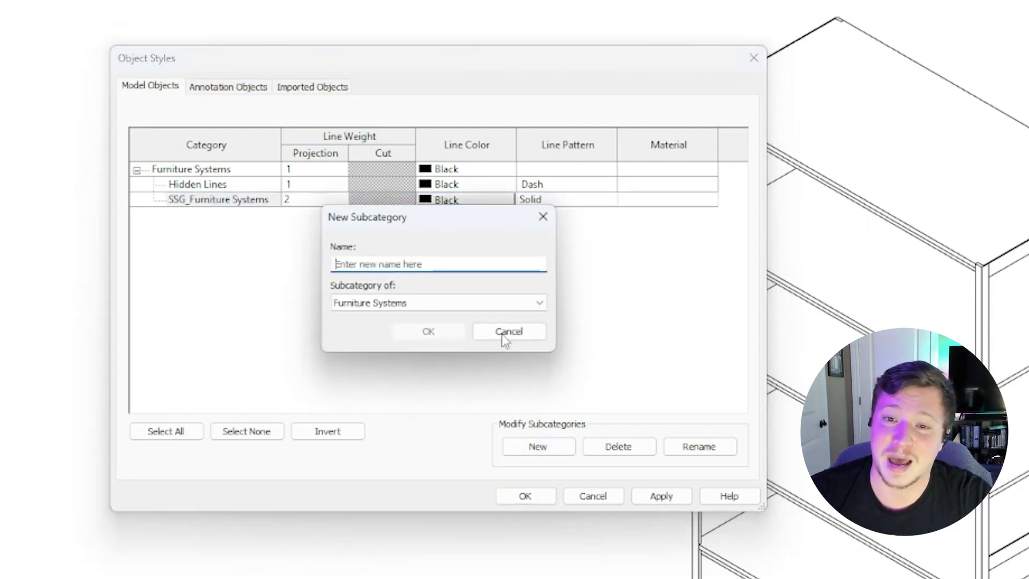
{"action": "type", "text": "SSG_Back"}
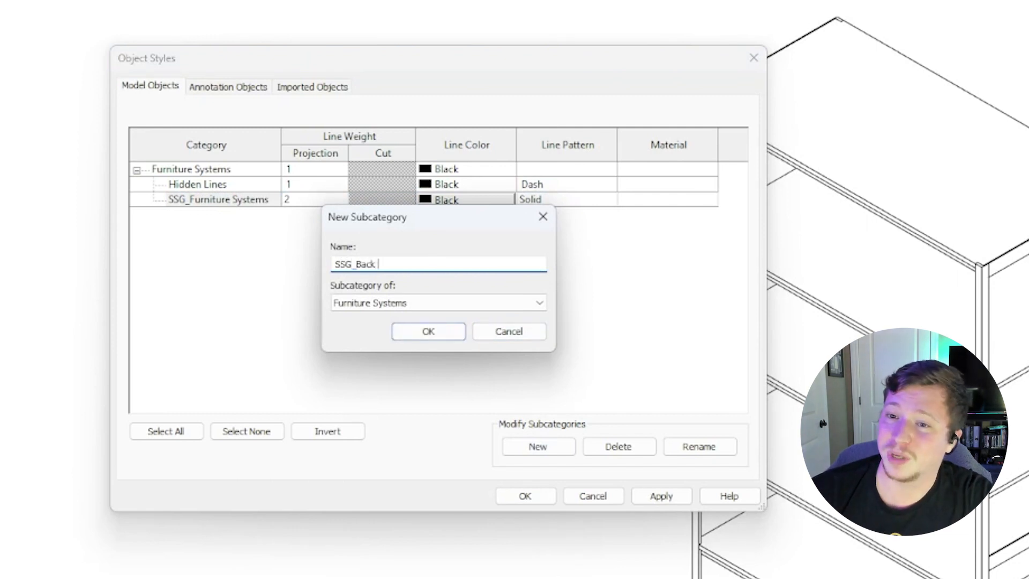
{"action": "key", "text": "BackSpace"}
{"action": "key", "text": "BackSpace"}
{"action": "key", "text": "BackSpace"}
{"action": "key", "text": "BackSpace"}
{"action": "type", "text": "Closed Back"}
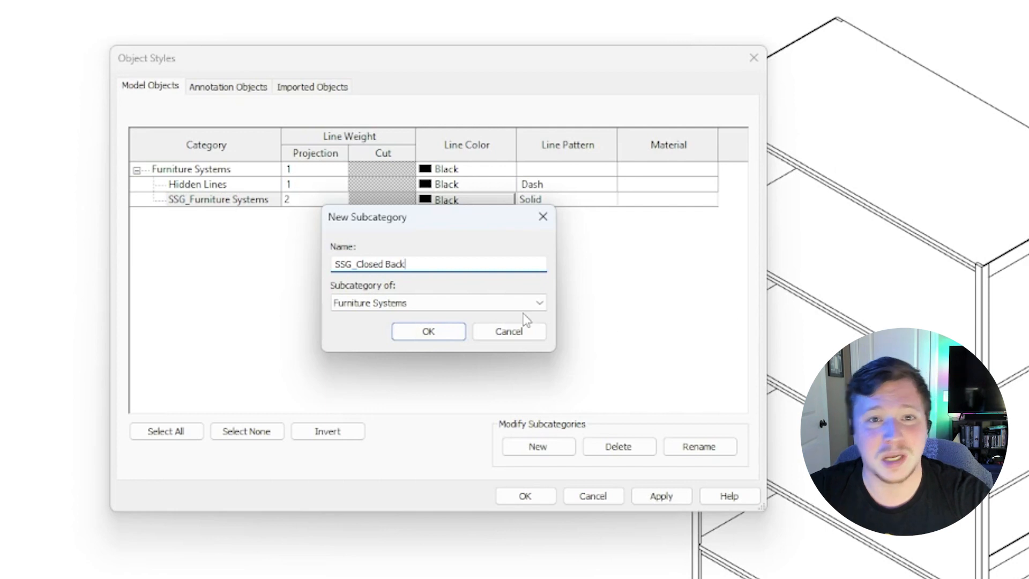
{"action": "left_click", "coordinate": [427, 332]}
{"action": "left_click", "coordinate": [313, 202]}
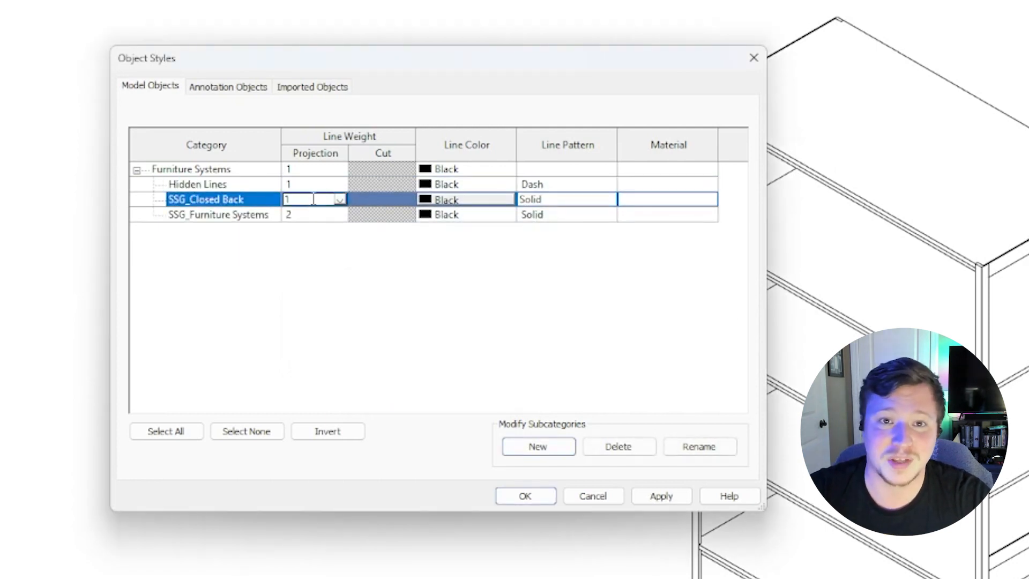
{"action": "type", "text": "4"}
Add a third Furniture Systems subcategory named SSG_Furniture Systems Far.
{"action": "left_click", "coordinate": [555, 453]}
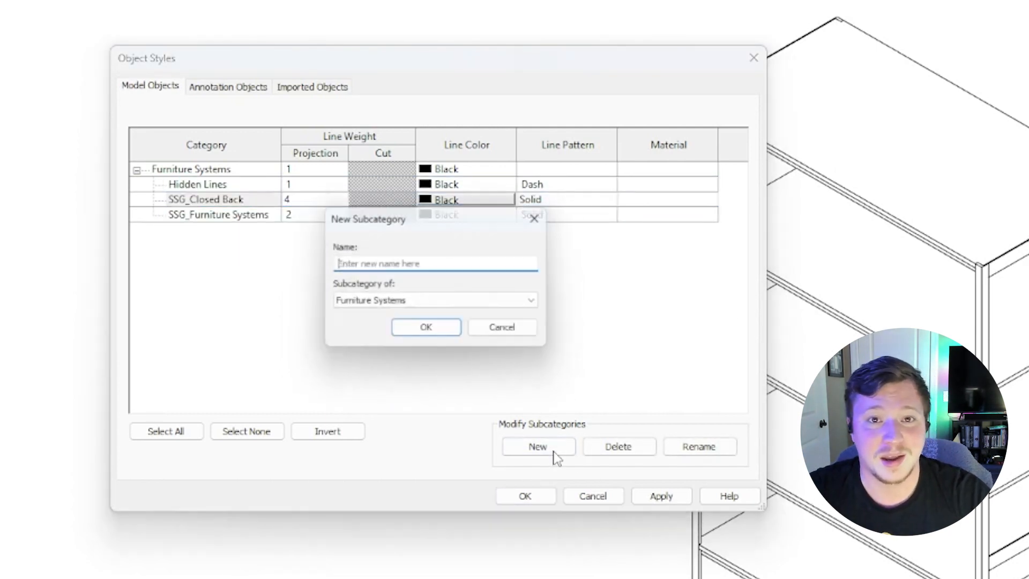
{"action": "type", "text": "SSG_Furnitur"}
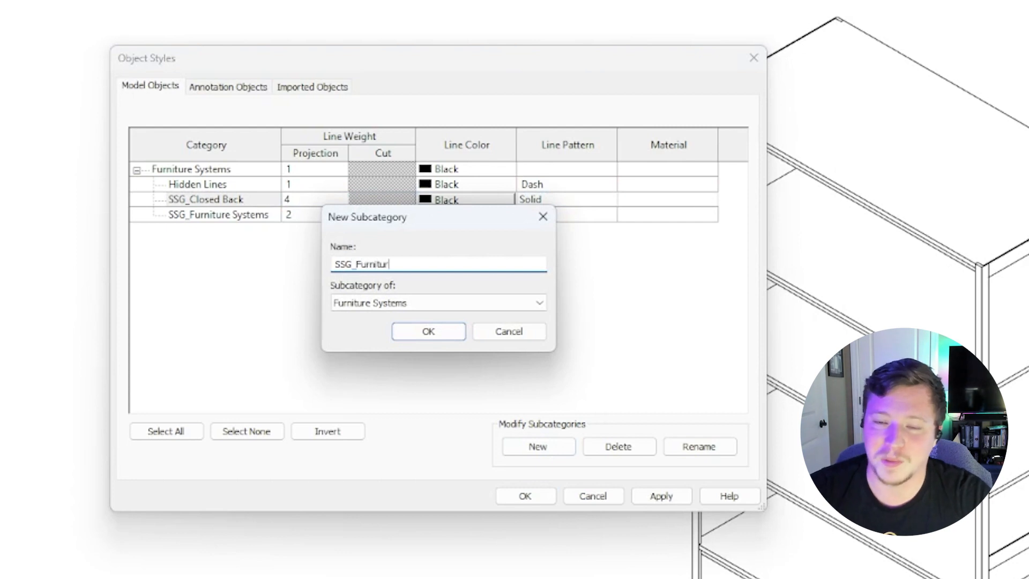
{"action": "type", "text": "e Systems Far"}
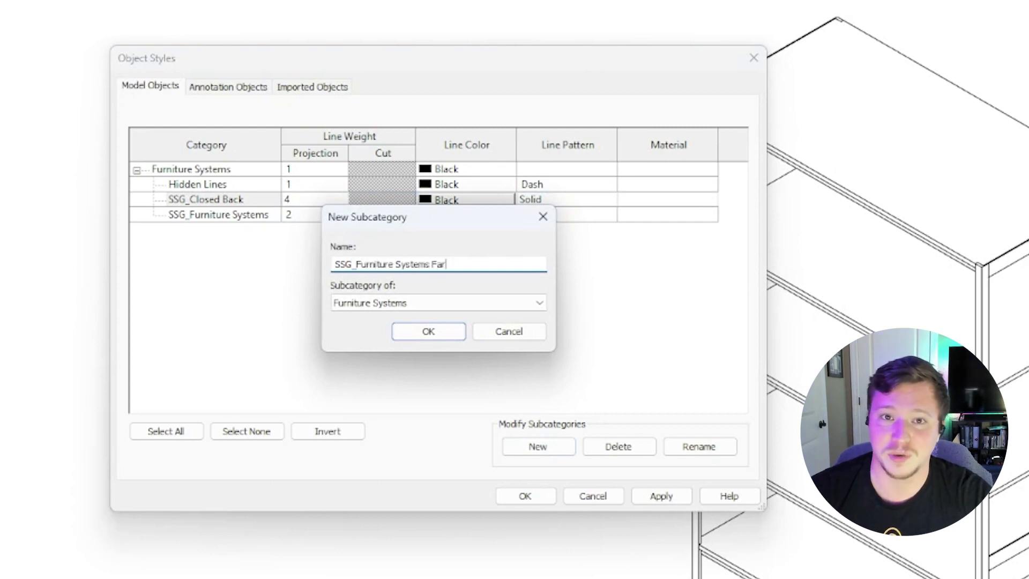
{"action": "left_click", "coordinate": [427, 333]}
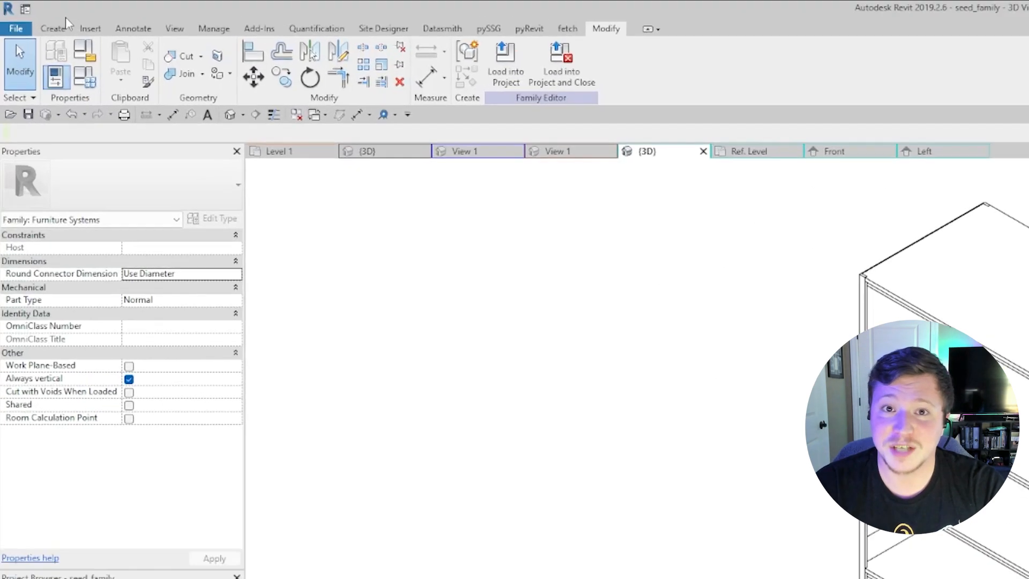
In the Ref. Level plan, draw a diagonal symbolic line across the shelving from back-left to front-right corner, using the SSG_Furniture Systems Far subcategory.
{"action": "left_click", "coordinate": [29, 15]}
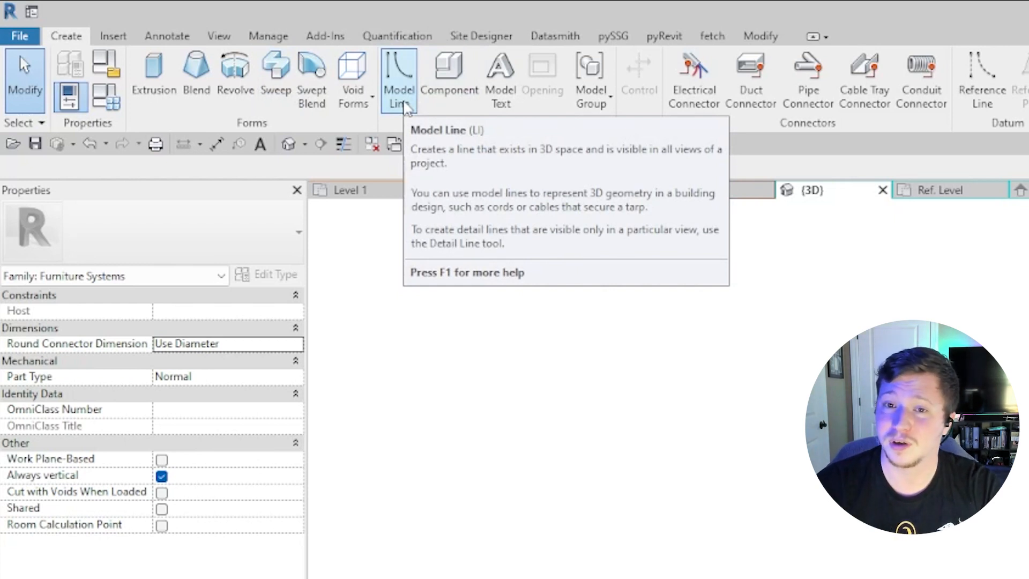
{"action": "left_click", "coordinate": [184, 36]}
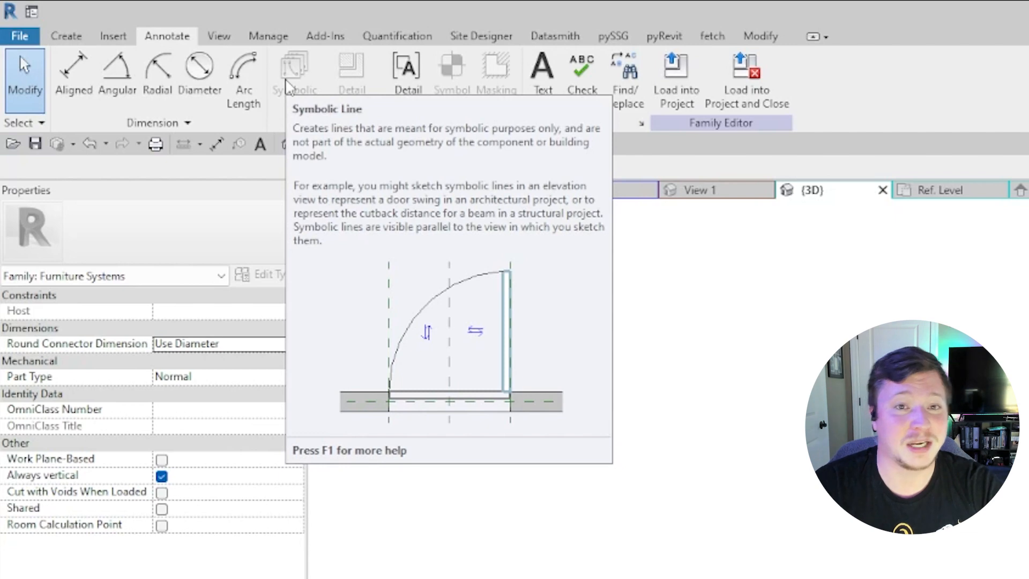
{"action": "left_click", "coordinate": [911, 190]}
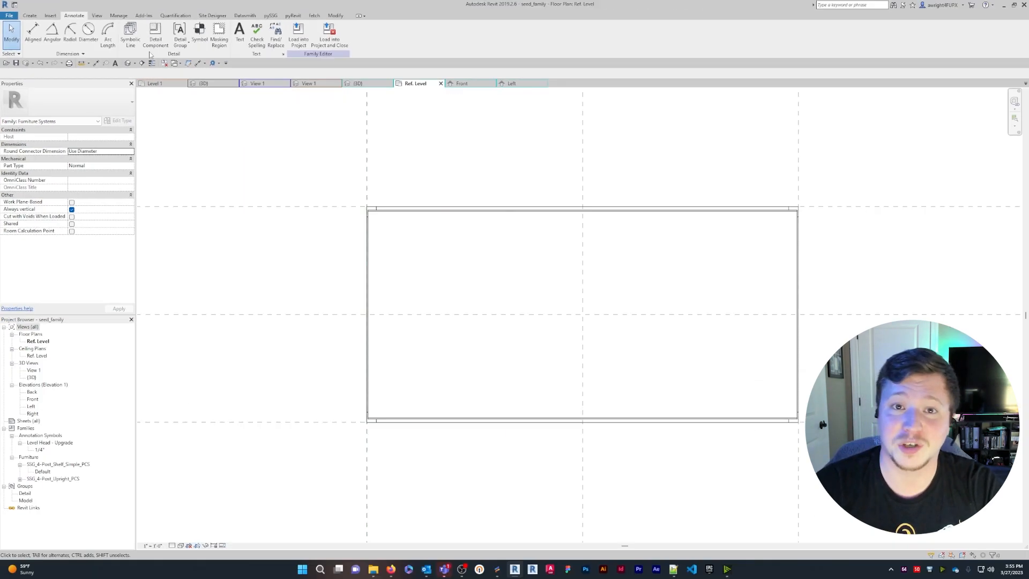
{"action": "left_click", "coordinate": [129, 40]}
{"action": "left_click", "coordinate": [359, 40]}
{"action": "left_click", "coordinate": [409, 147]}
{"action": "left_click", "coordinate": [275, 30]}
{"action": "left_click", "coordinate": [368, 209]}
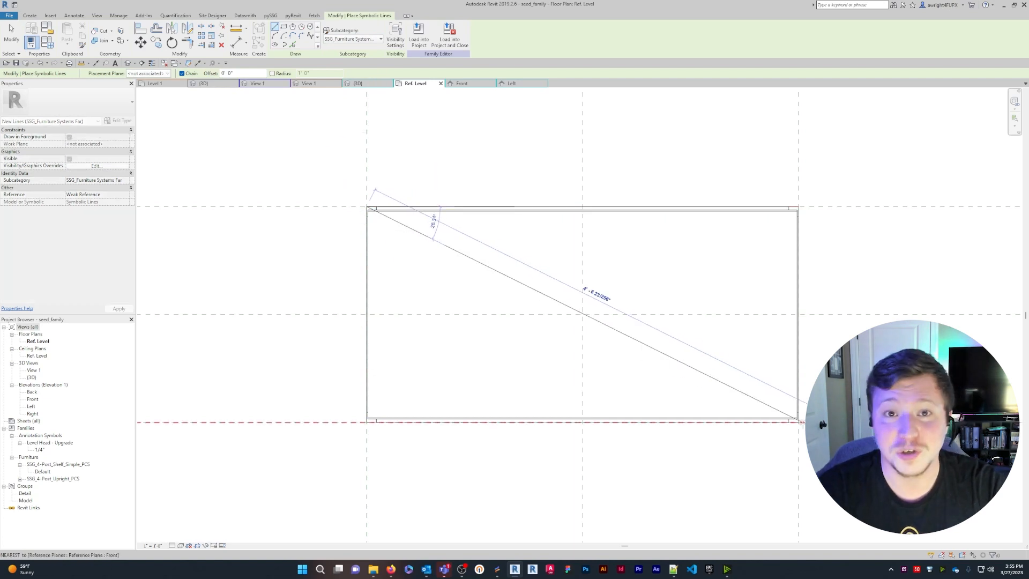
{"action": "left_click", "coordinate": [798, 419]}
{"action": "key", "text": "Escape"}
{"action": "key", "text": "Escape"}
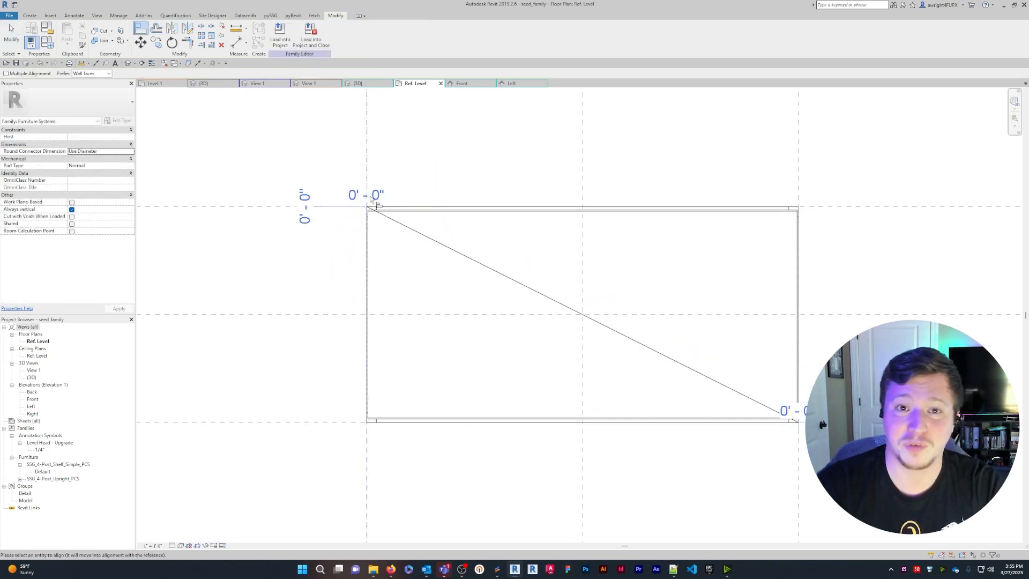
Align and lock both ends of the diagonal symbolic line to the outer reference planes at the shelving corners.
{"action": "scroll", "coordinate": [368, 209], "scroll_direction": "up", "scroll_amount": 5}
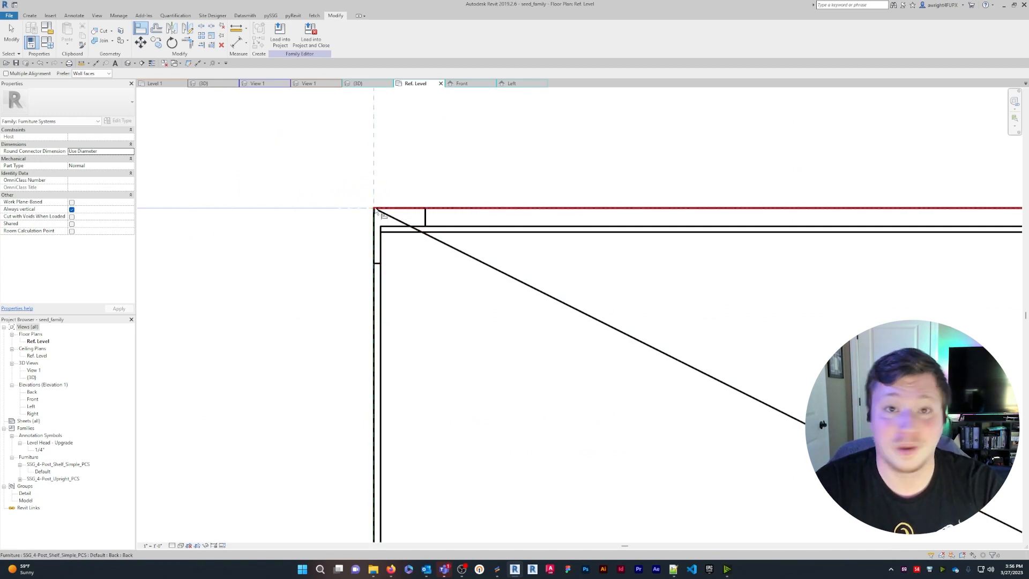
{"action": "left_click", "coordinate": [375, 209]}
{"action": "scroll", "coordinate": [576, 220], "scroll_direction": "down", "scroll_amount": 5}
{"action": "middle_click_drag", "start_coordinate": [792, 337], "coordinate": [361, 200]}
{"action": "scroll", "coordinate": [716, 392], "scroll_direction": "up", "scroll_amount": 5}
{"action": "scroll", "coordinate": [660, 420], "scroll_direction": "up", "scroll_amount": 2}
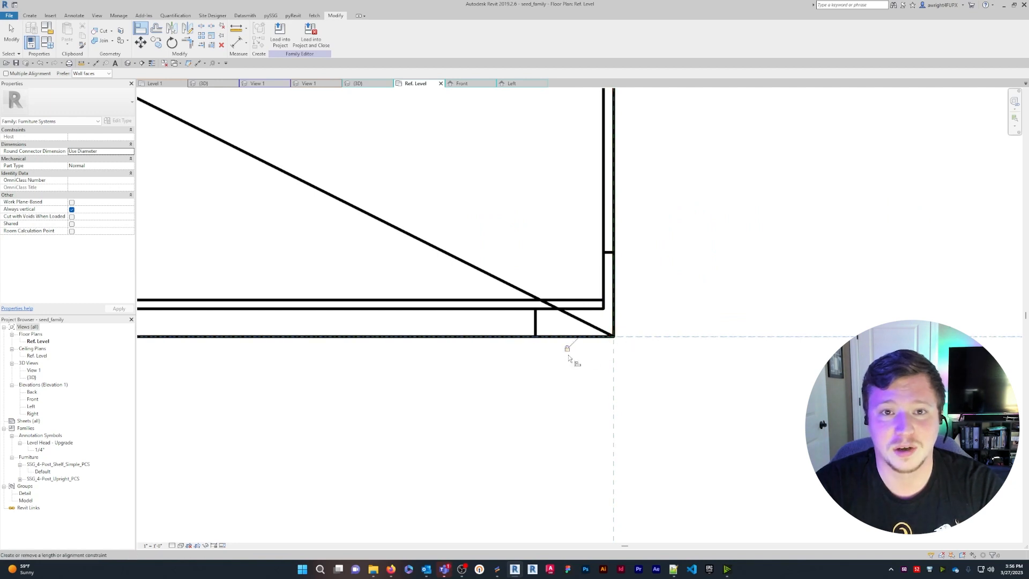
{"action": "key", "text": "Escape"}
{"action": "key", "text": "Escape"}
Assign the diagonal symbolic line to the work plane Reference Plane : Top.
{"action": "left_click", "coordinate": [461, 262]}
{"action": "left_click", "coordinate": [389, 33]}
{"action": "left_click", "coordinate": [536, 282]}
{"action": "left_click", "coordinate": [530, 312]}
{"action": "left_click", "coordinate": [494, 331]}
{"action": "left_click", "coordinate": [739, 287]}
{"action": "middle_click", "coordinate": [732, 278]}
{"action": "middle_click", "coordinate": [732, 279]}
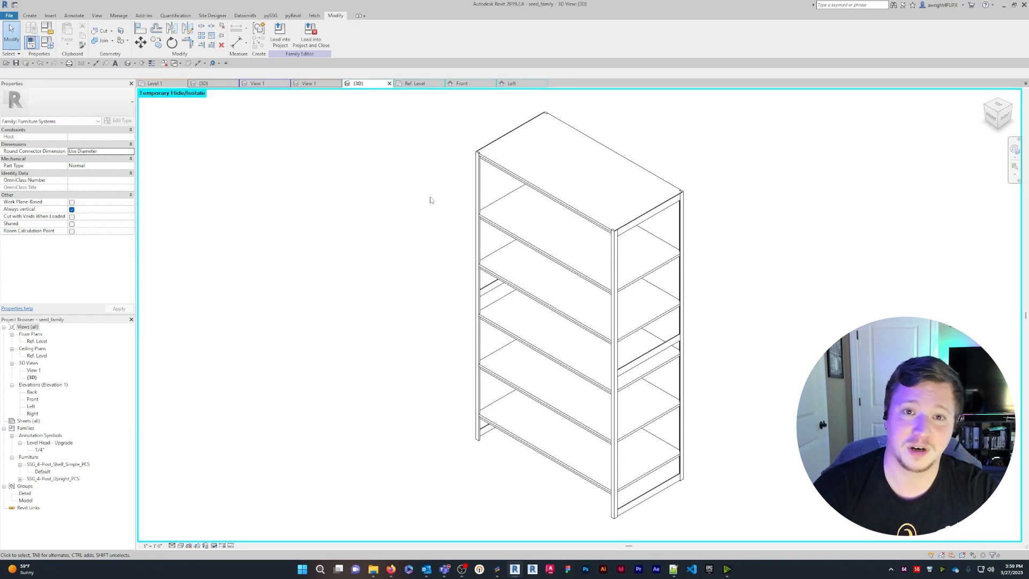
In the 3D view, hide the two uprights and the top and bottom shelves from plan views through their element visibility settings.
{"action": "left_click", "coordinate": [477, 183]}
{"action": "left_click", "coordinate": [614, 243], "text": "ctrl"}
{"action": "left_click", "coordinate": [298, 34]}
{"action": "left_click", "coordinate": [457, 326]}
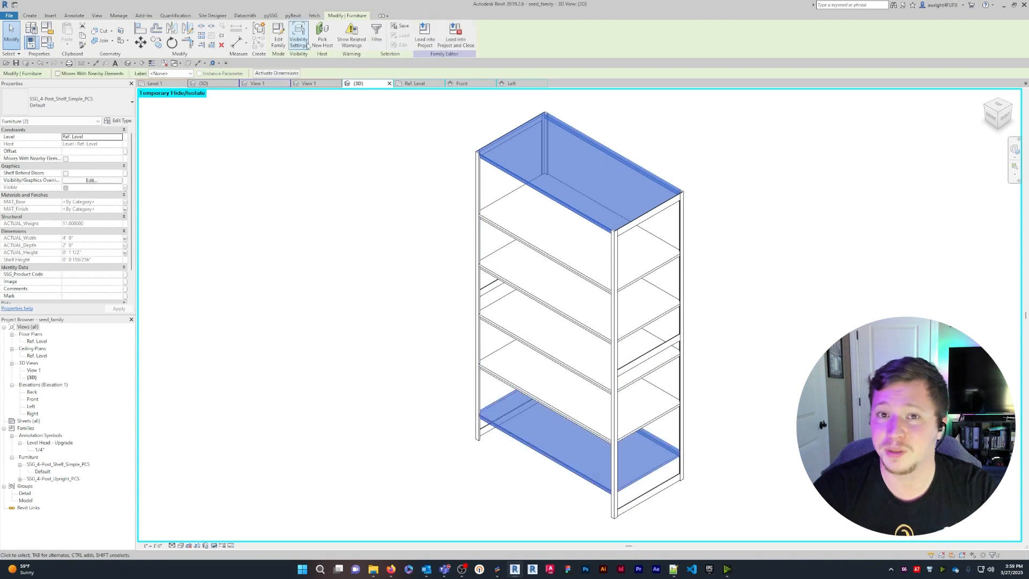
{"action": "left_click", "coordinate": [299, 34]}
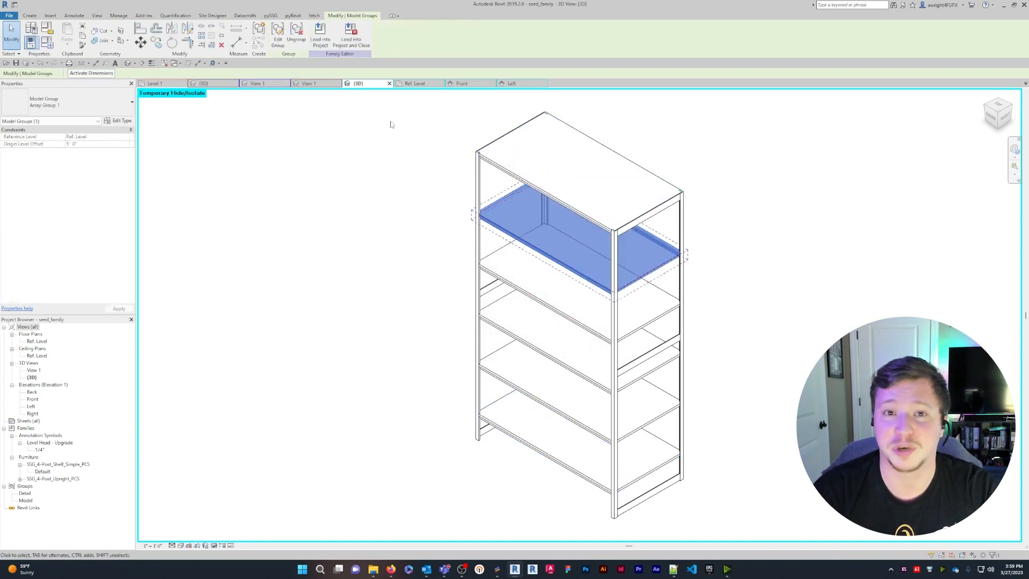
Edit the arrayed shelf group and hide its shelf from plan views through the element visibility settings.
{"action": "double_click", "coordinate": [502, 222]}
{"action": "left_click", "coordinate": [502, 223]}
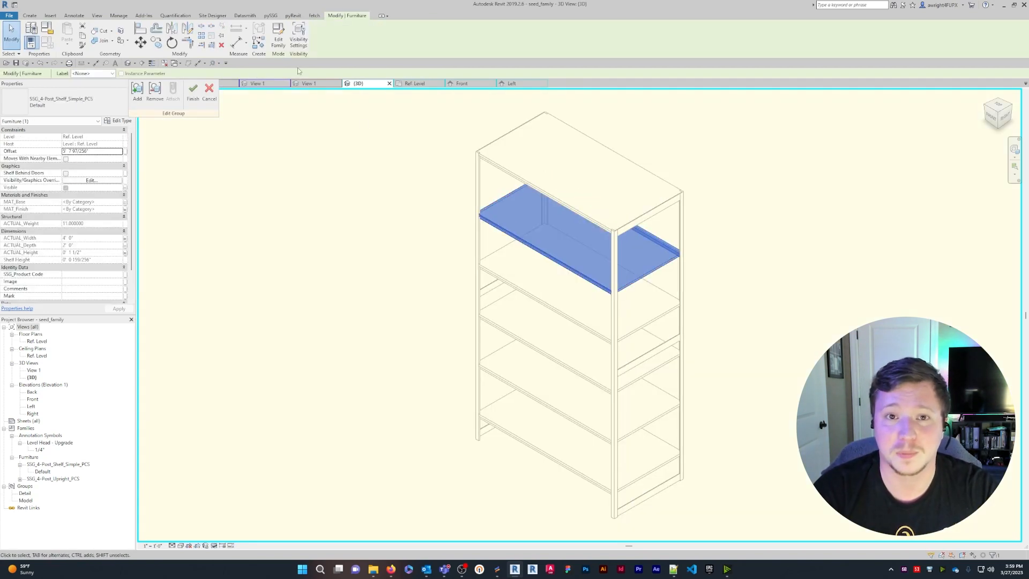
{"action": "left_click", "coordinate": [298, 35]}
{"action": "left_click", "coordinate": [460, 322]}
{"action": "left_click", "coordinate": [190, 94]}
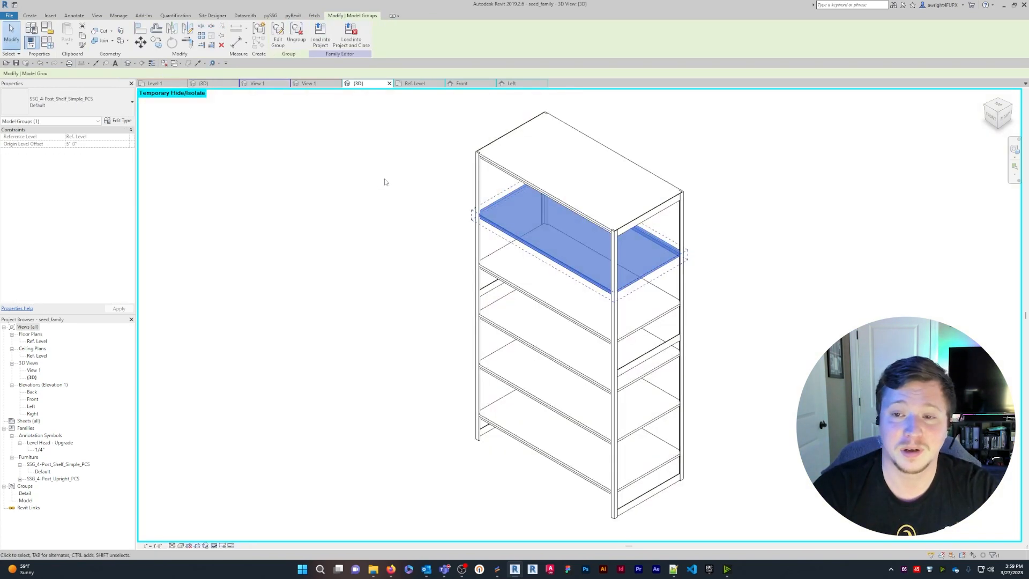
{"action": "left_click", "coordinate": [385, 182]}
In the Ref. Level plan, start a masking region with the SSG_Furniture Systems subcategory and pick its boundary lines from the four outer reference planes.
{"action": "left_click", "coordinate": [419, 84]}
{"action": "left_click", "coordinate": [74, 16]}
{"action": "left_click", "coordinate": [163, 38]}
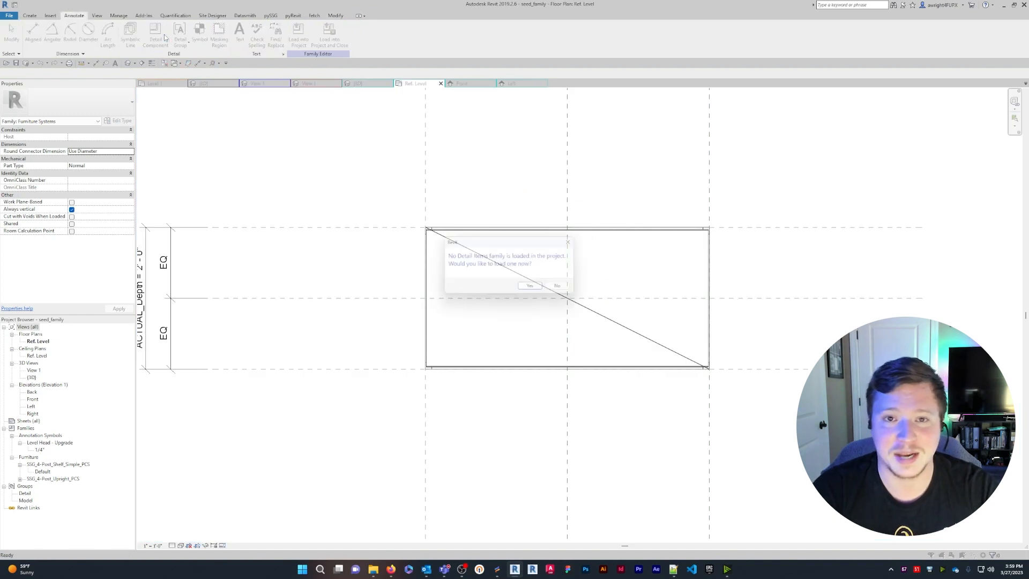
{"action": "left_click", "coordinate": [557, 285]}
{"action": "left_click", "coordinate": [219, 35]}
{"action": "left_click", "coordinate": [398, 39]}
{"action": "left_click", "coordinate": [377, 83]}
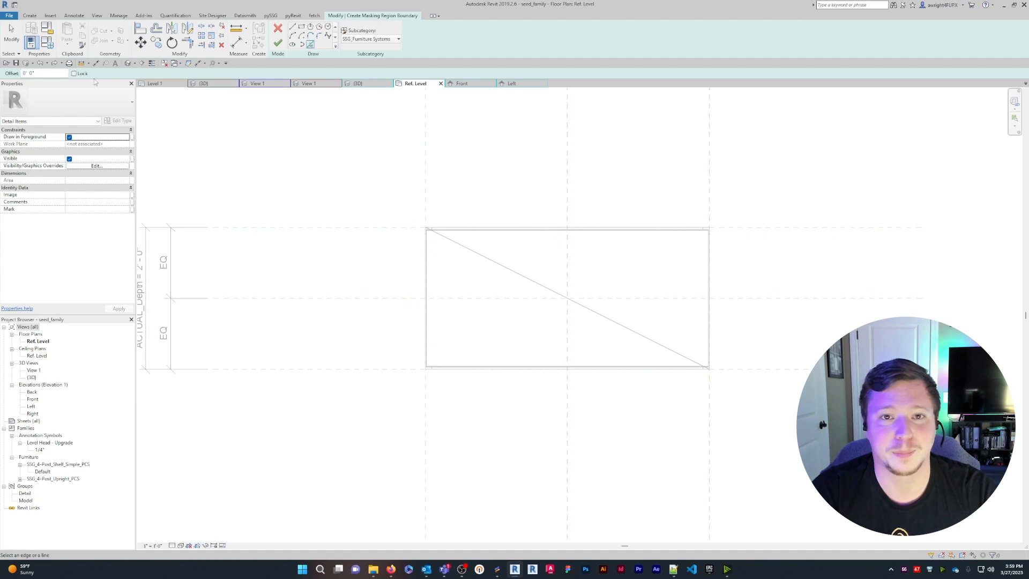
{"action": "left_click", "coordinate": [395, 227]}
{"action": "left_click", "coordinate": [425, 206]}
{"action": "left_click", "coordinate": [709, 154]}
{"action": "left_click", "coordinate": [754, 369]}
Trim the four masking region boundary lines to a closed rectangle at the corners and finish the sketch.
{"action": "key", "text": "t"}
{"action": "key", "text": "r"}
{"action": "left_click", "coordinate": [707, 357]}
{"action": "left_click", "coordinate": [691, 368]}
{"action": "left_click", "coordinate": [441, 369]}
{"action": "left_click", "coordinate": [426, 351]}
{"action": "left_click", "coordinate": [426, 241]}
{"action": "left_click", "coordinate": [447, 227]}
{"action": "left_click", "coordinate": [691, 228]}
{"action": "left_click", "coordinate": [708, 244]}
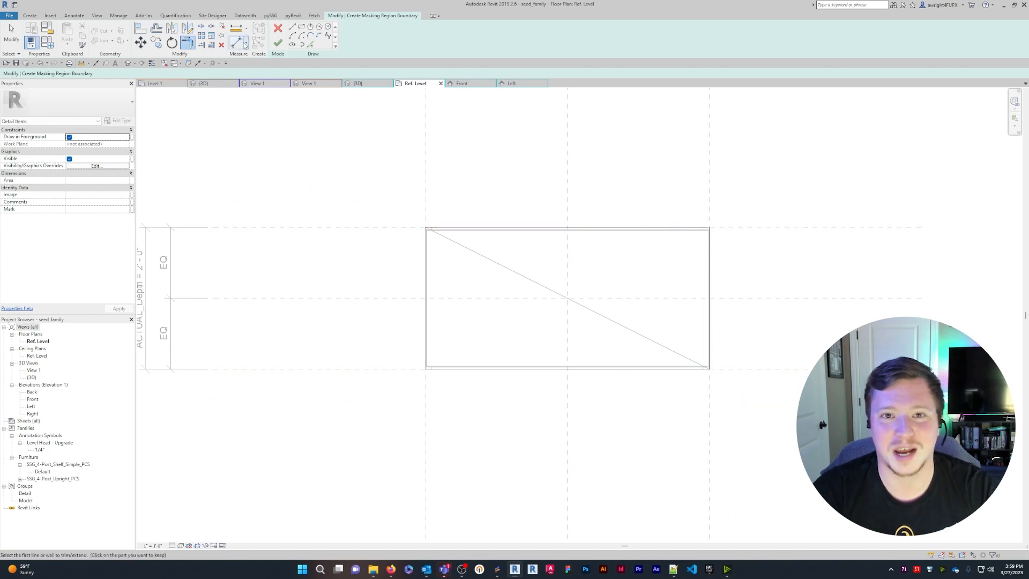
{"action": "left_click", "coordinate": [278, 43]}
Assign the masking region to the work plane Reference Plane : Top and turn on Preview Visibility for the plan.
{"action": "left_click", "coordinate": [328, 35]}
{"action": "left_click", "coordinate": [528, 283]}
{"action": "left_click", "coordinate": [514, 295]}
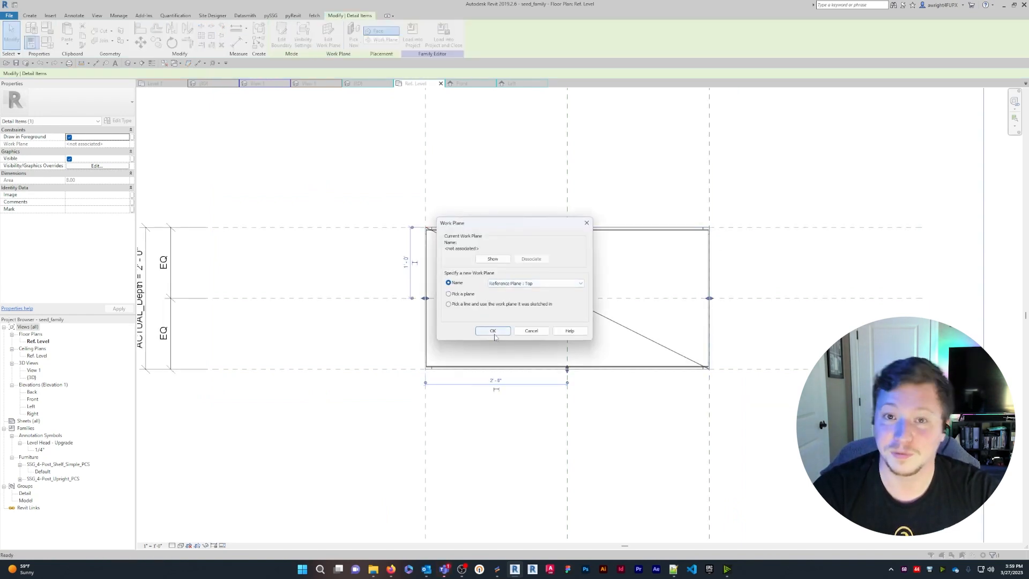
{"action": "left_click", "coordinate": [492, 331]}
{"action": "left_click", "coordinate": [522, 176]}
{"action": "left_click", "coordinate": [212, 545]}
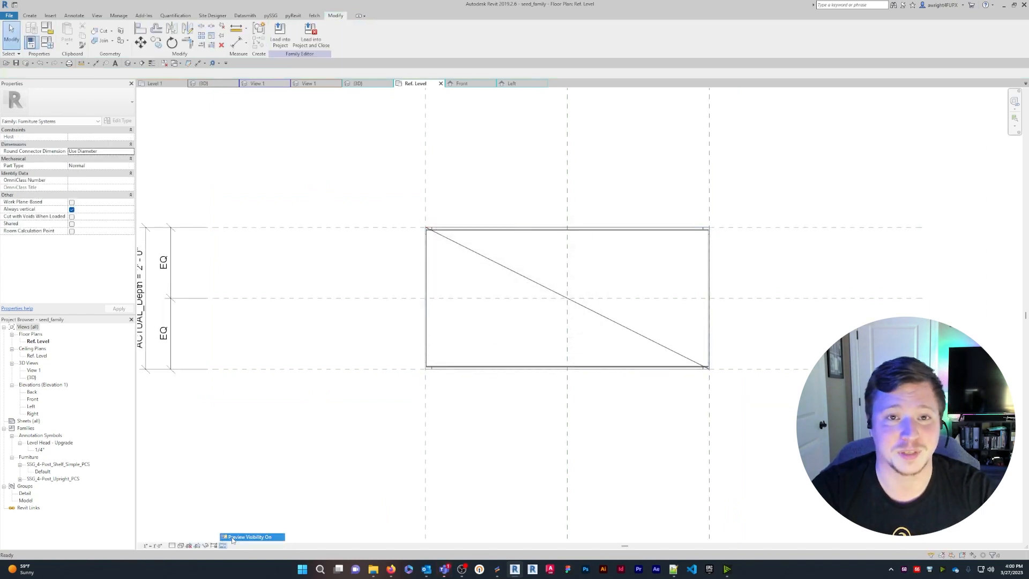
{"action": "left_click", "coordinate": [241, 535]}
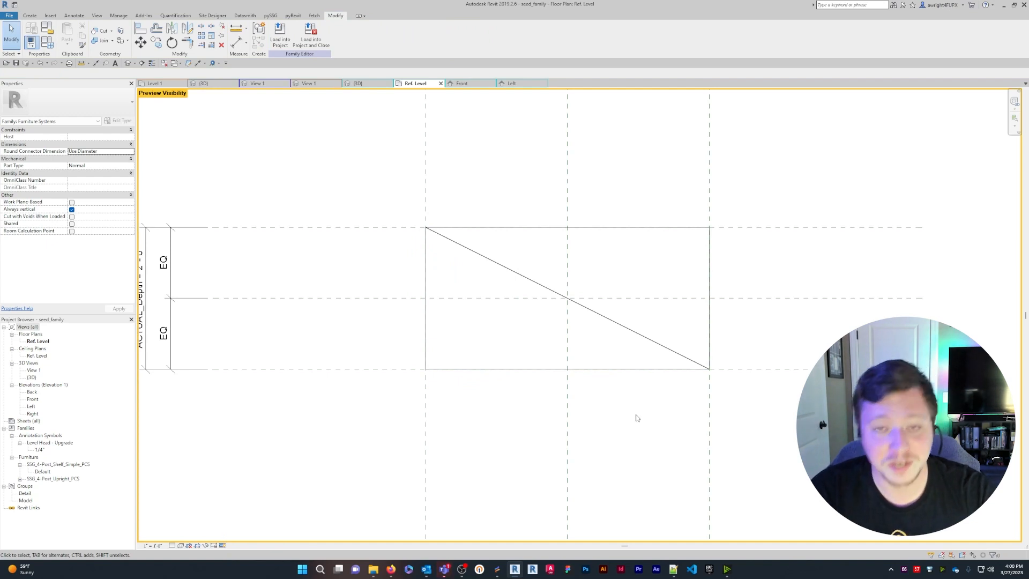
Associate the Visible property of the diagonal symbolic line with the MODIFY_Static family parameter.
{"action": "left_click", "coordinate": [610, 372]}
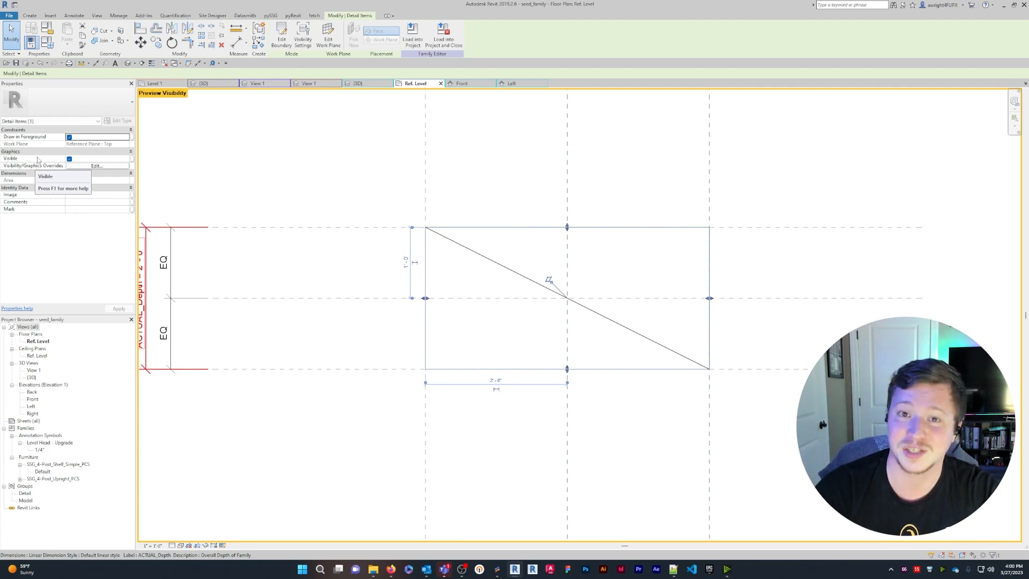
{"action": "left_click", "coordinate": [541, 284]}
{"action": "left_click", "coordinate": [132, 159]}
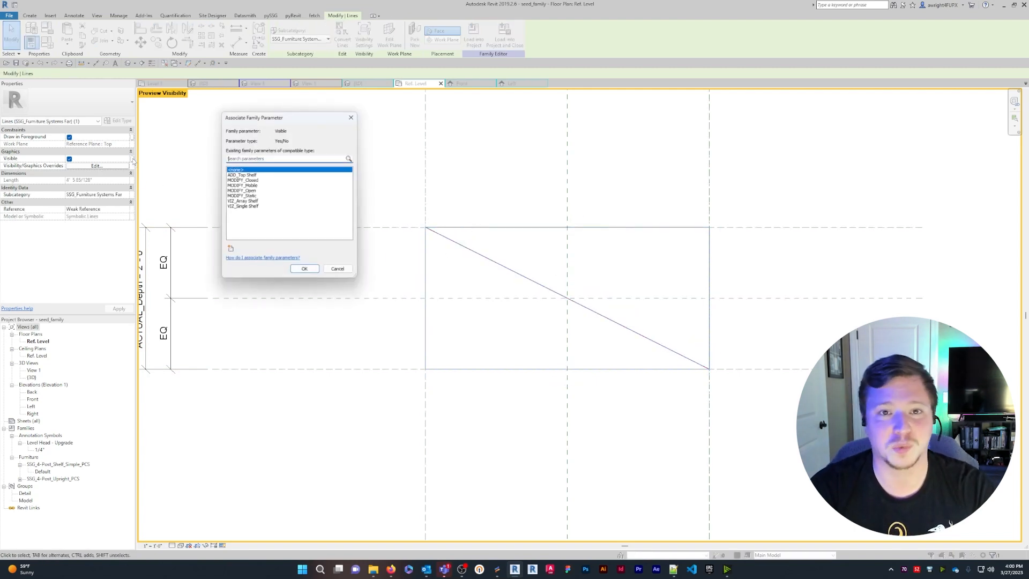
{"action": "left_click", "coordinate": [252, 201]}
{"action": "left_click", "coordinate": [304, 269]}
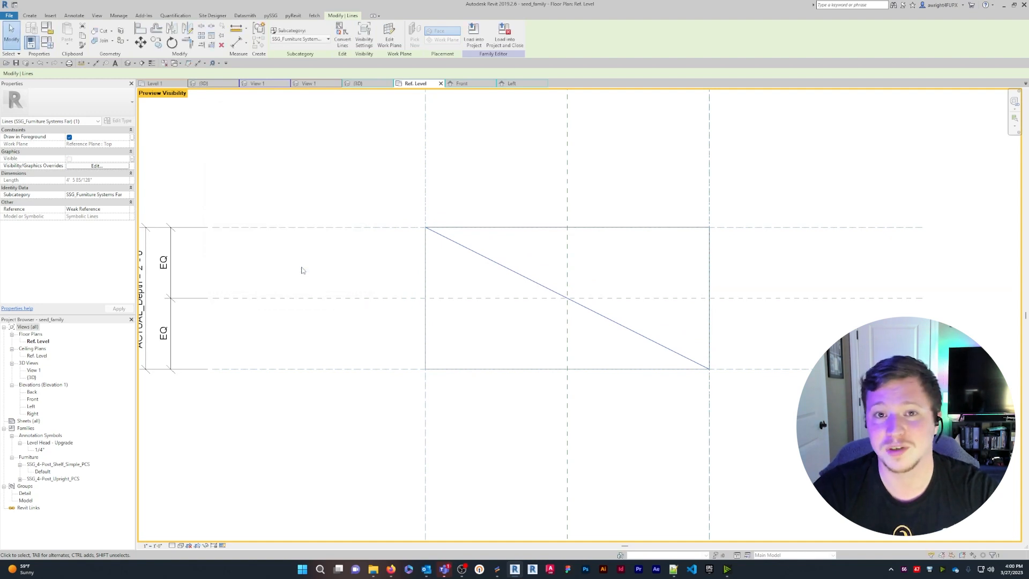
{"action": "left_click", "coordinate": [355, 185]}
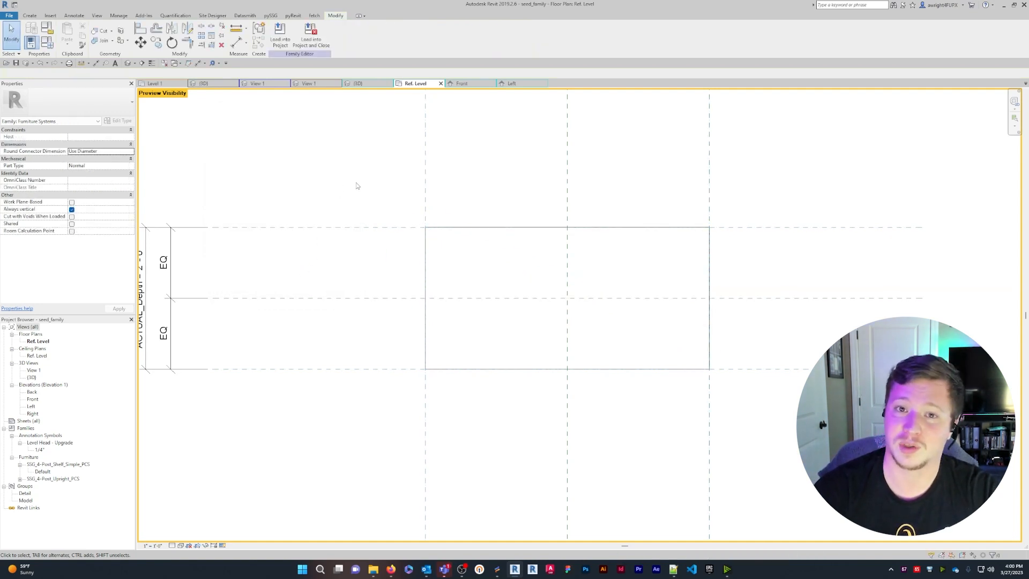
Turn off MODIFY_Mobile in the family types and apply the change.
{"action": "left_click", "coordinate": [47, 42]}
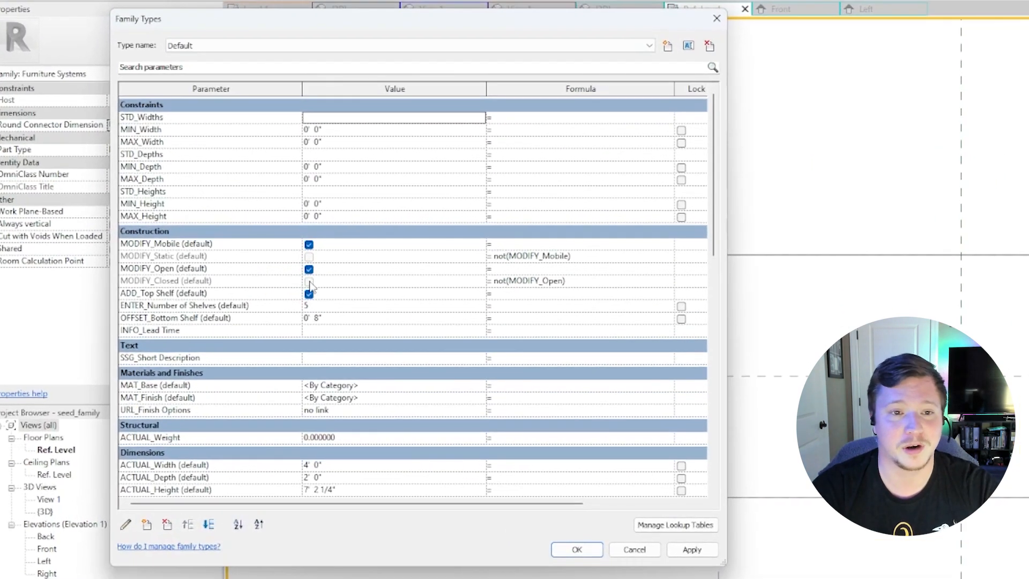
{"action": "left_click", "coordinate": [308, 244]}
{"action": "left_click", "coordinate": [677, 549]}
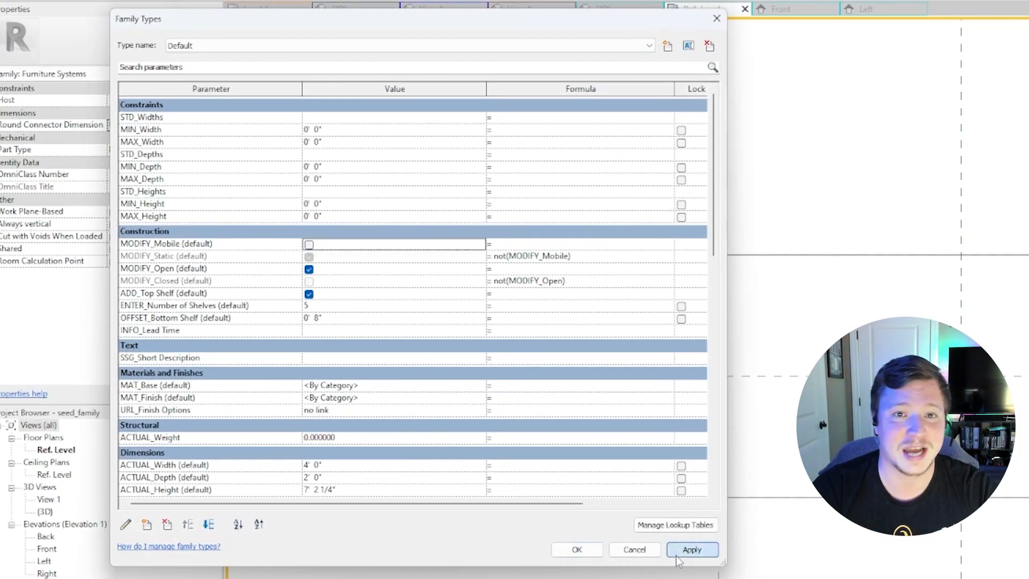